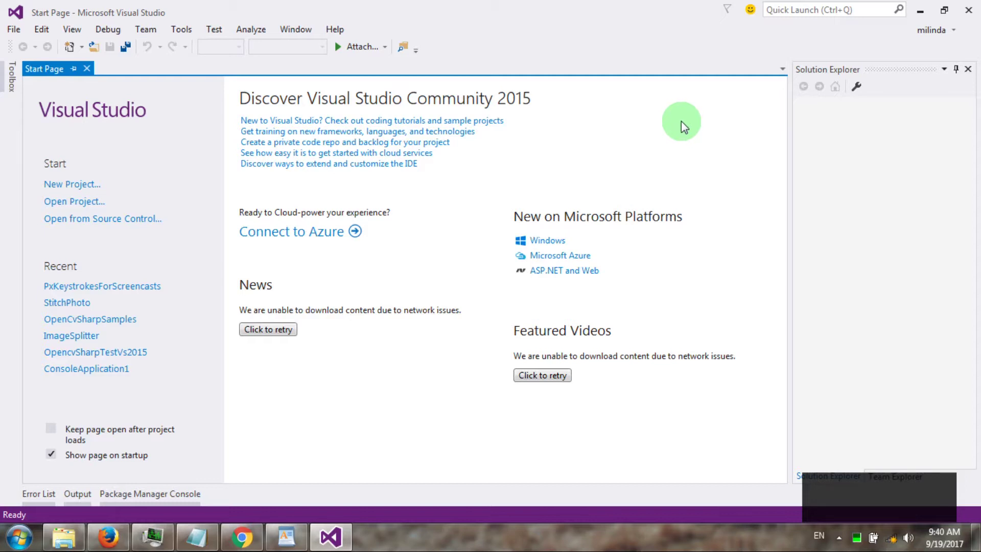
# Look at the Visual C++ templates in the New Project dialog, then close it
pyautogui.click(14, 29)
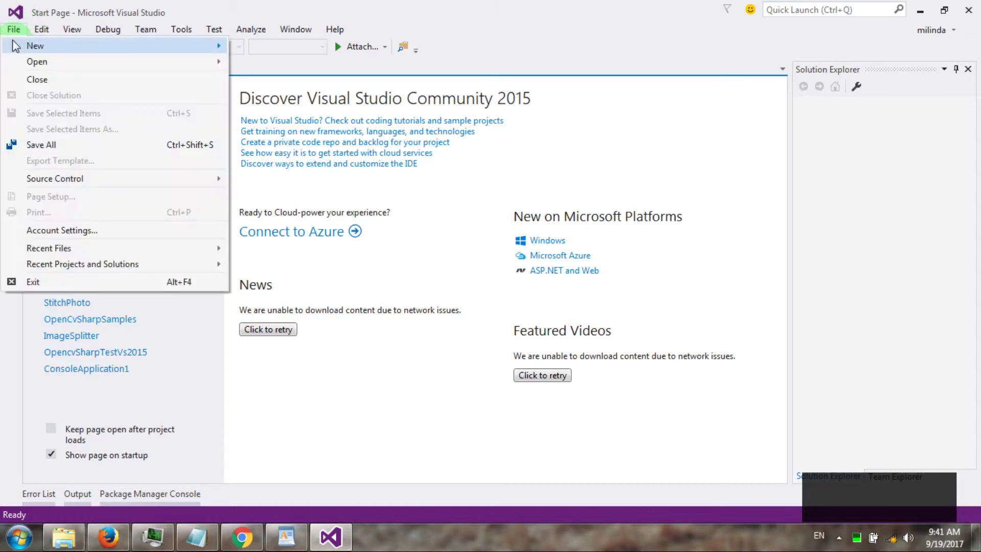
pyautogui.click(261, 47)
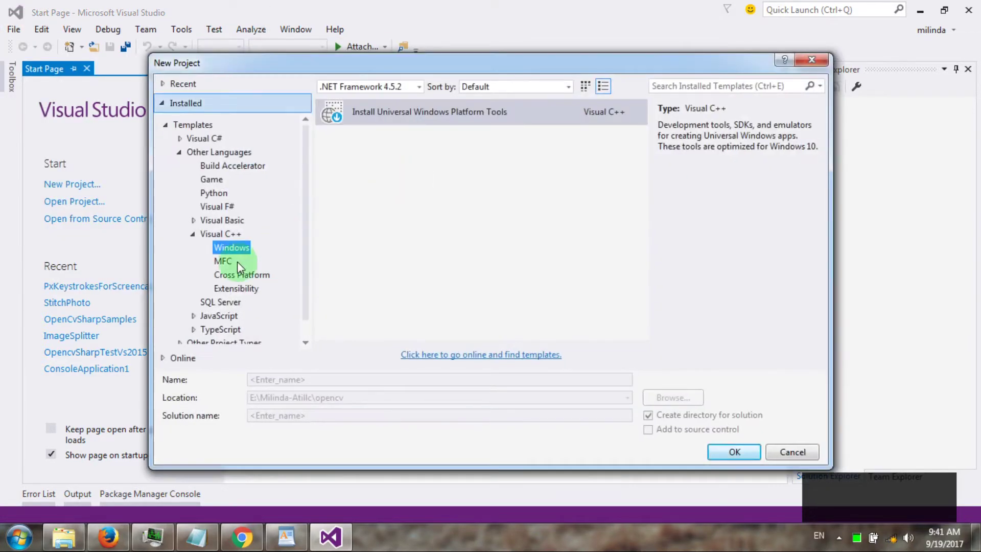
pyautogui.moveTo(305, 223)
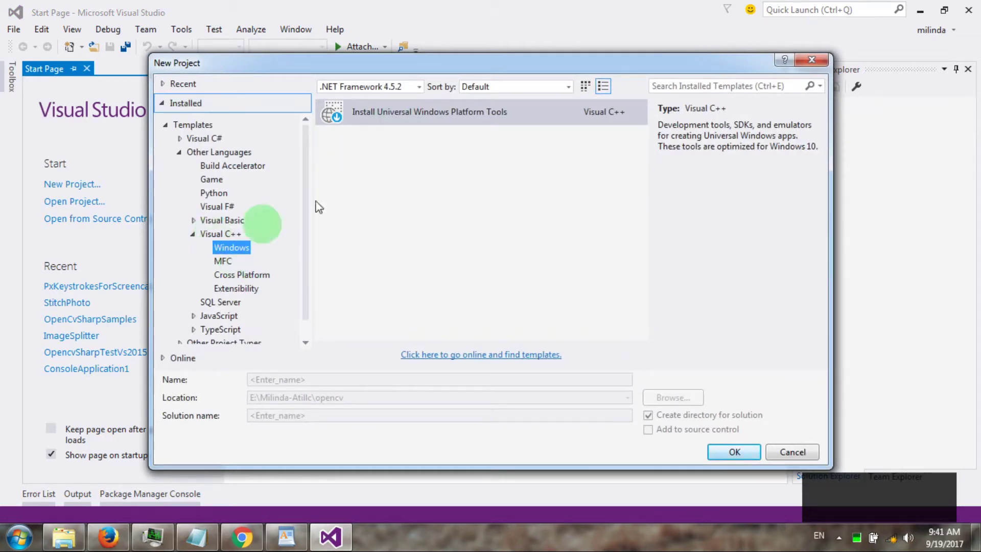
pyautogui.click(220, 234)
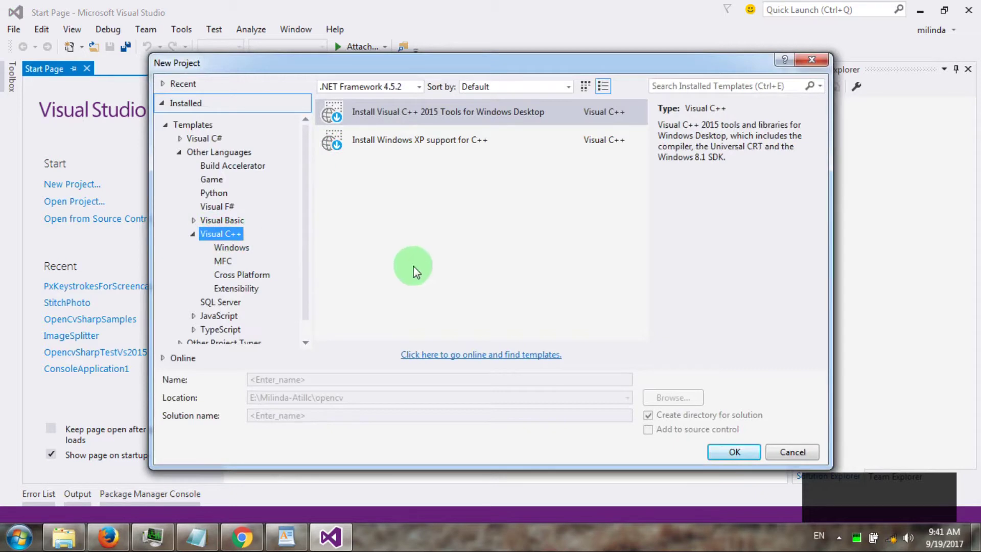
pyautogui.click(799, 453)
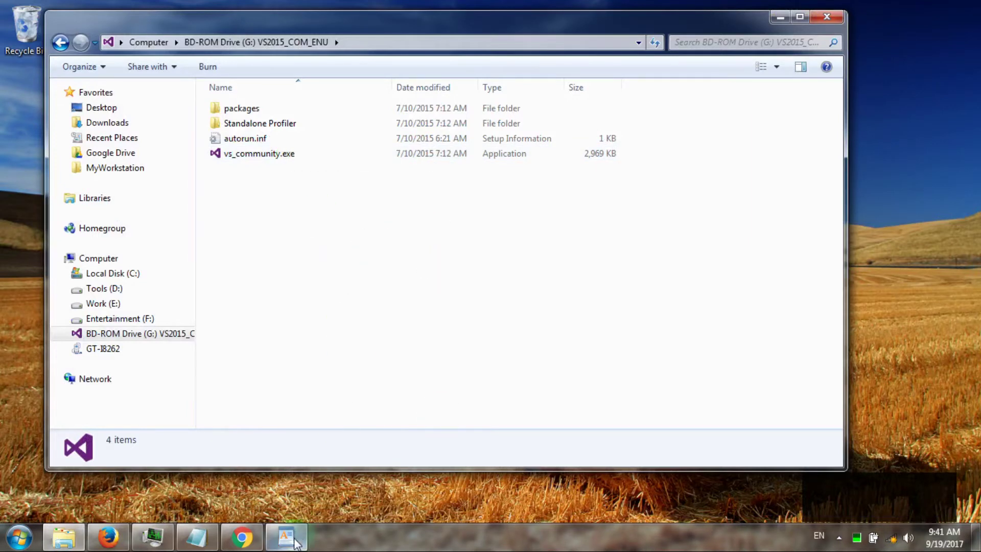
# Connect to the available wireless network from the taskbar network list
pyautogui.click(875, 540)
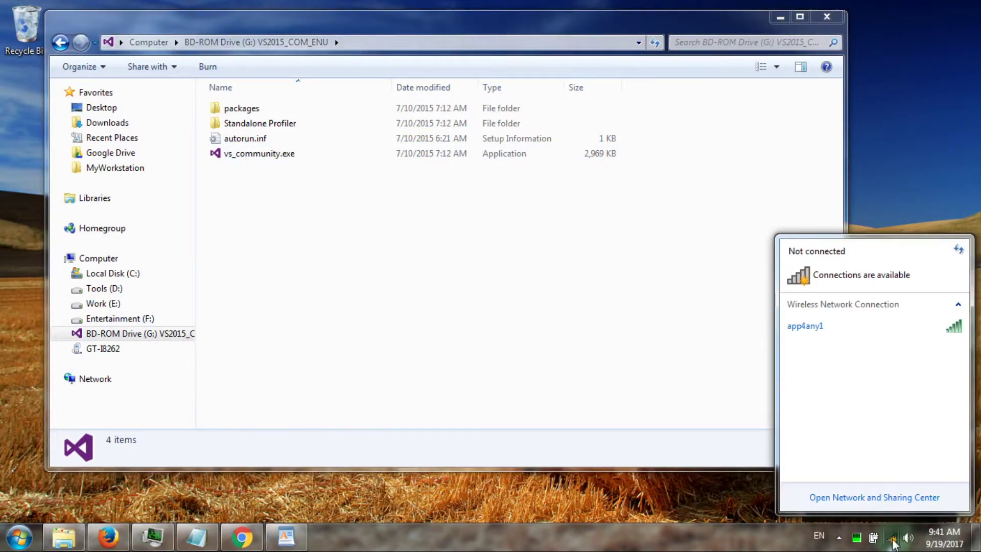
pyautogui.click(918, 325)
pyautogui.click(945, 352)
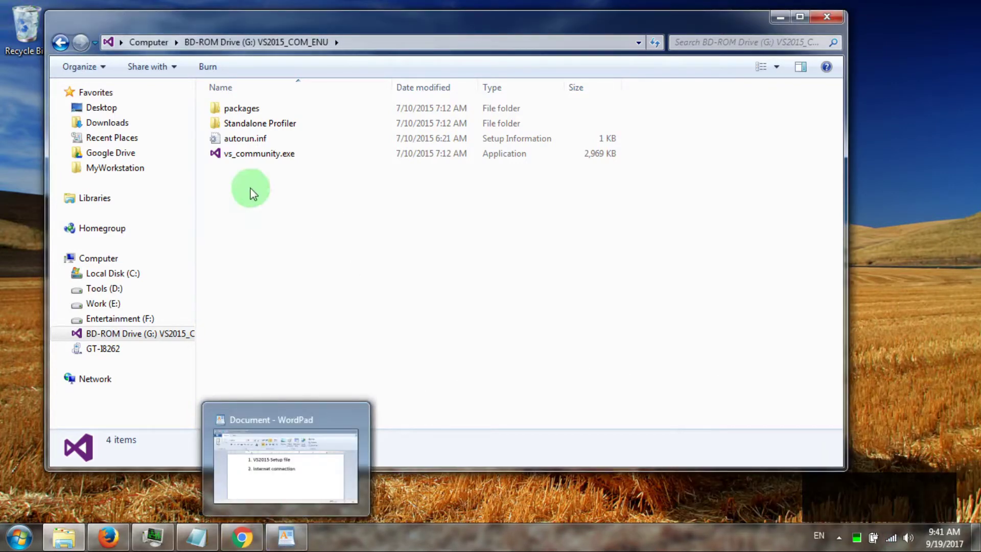
# Run vs_community.exe and skip the setup update to reach the maintenance options
pyautogui.doubleClick(258, 156)
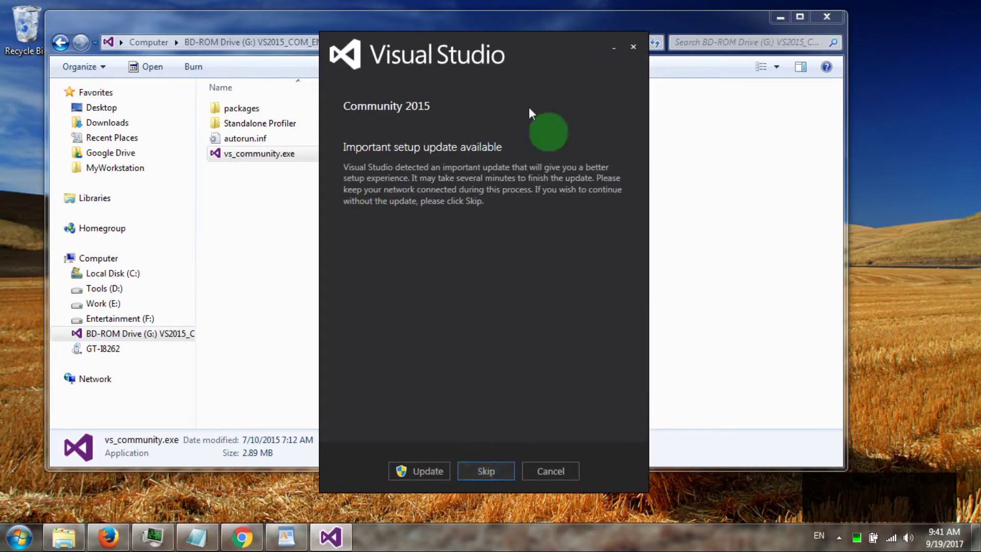
pyautogui.click(488, 471)
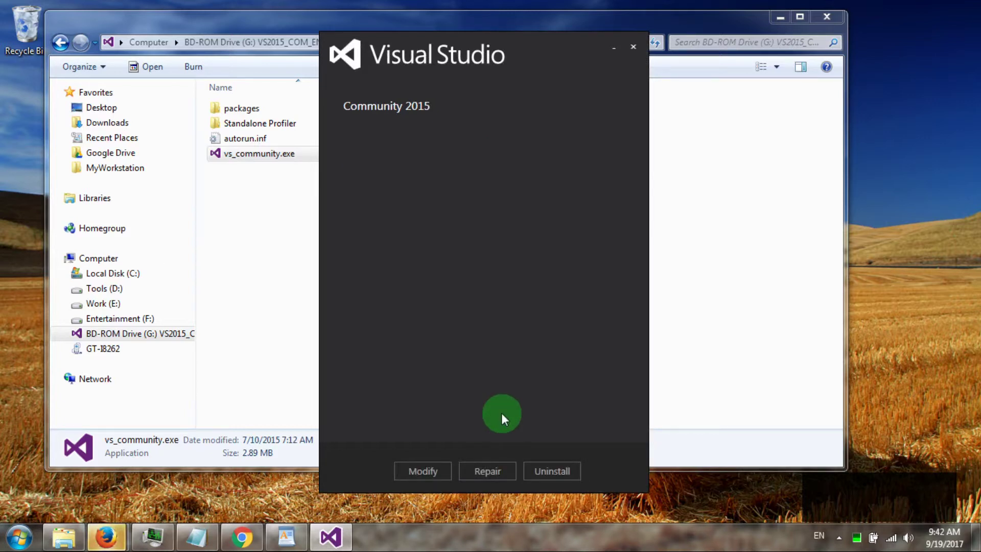
# Modify the install to add Visual C++ with common tools, MFC and Windows XP support
pyautogui.click(433, 472)
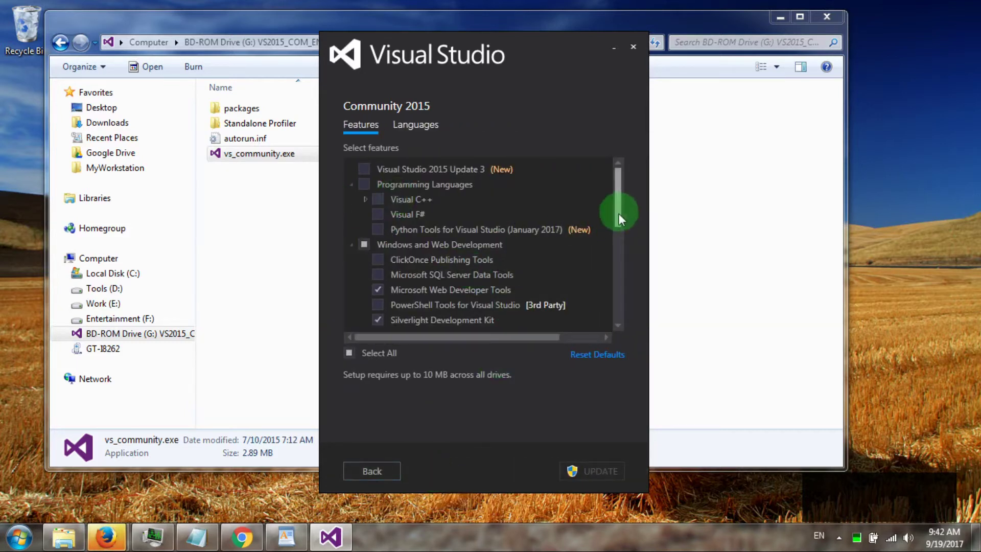
pyautogui.moveTo(619, 183)
pyautogui.mouseDown()
pyautogui.moveTo(622, 309)
pyautogui.moveTo(618, 199)
pyautogui.mouseUp()
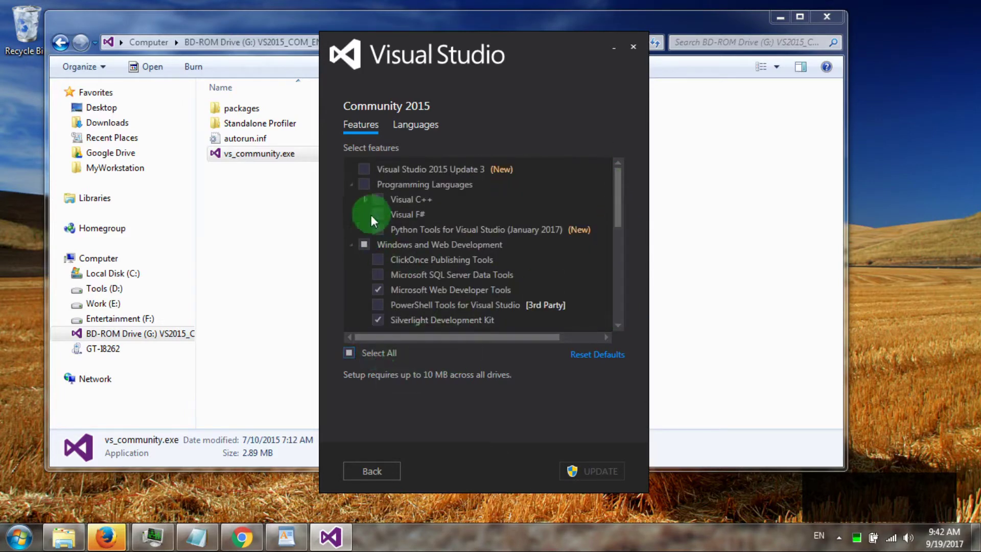
pyautogui.click(379, 198)
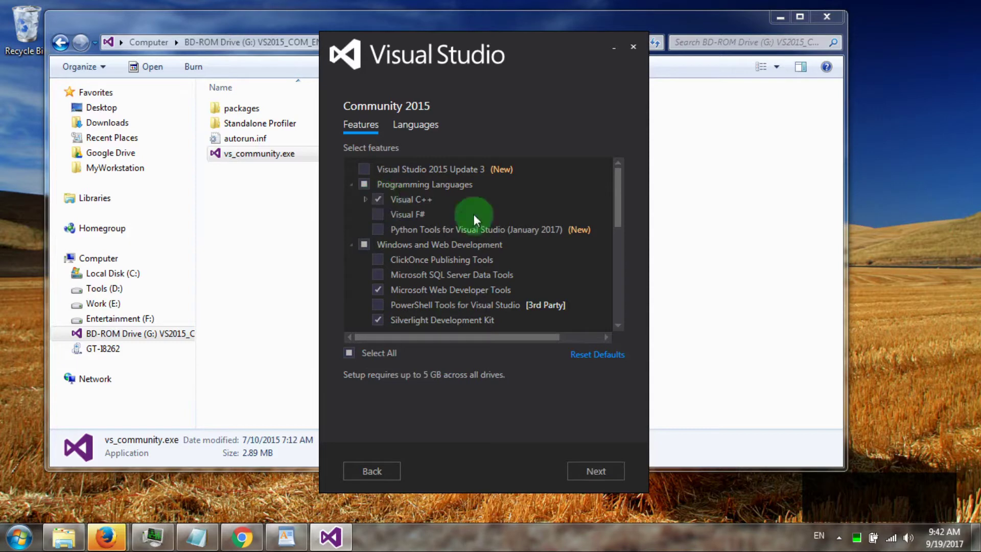
pyautogui.click(367, 199)
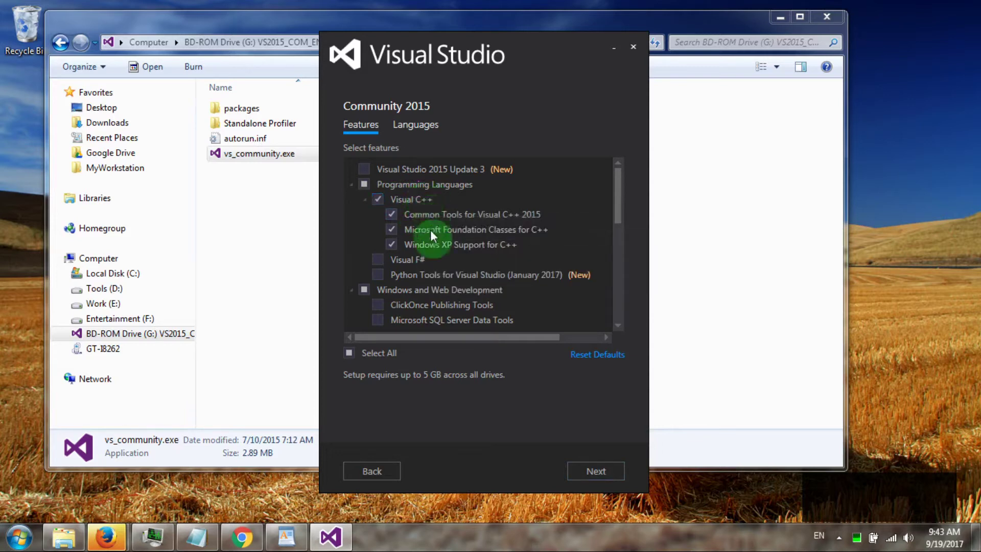
pyautogui.click(604, 472)
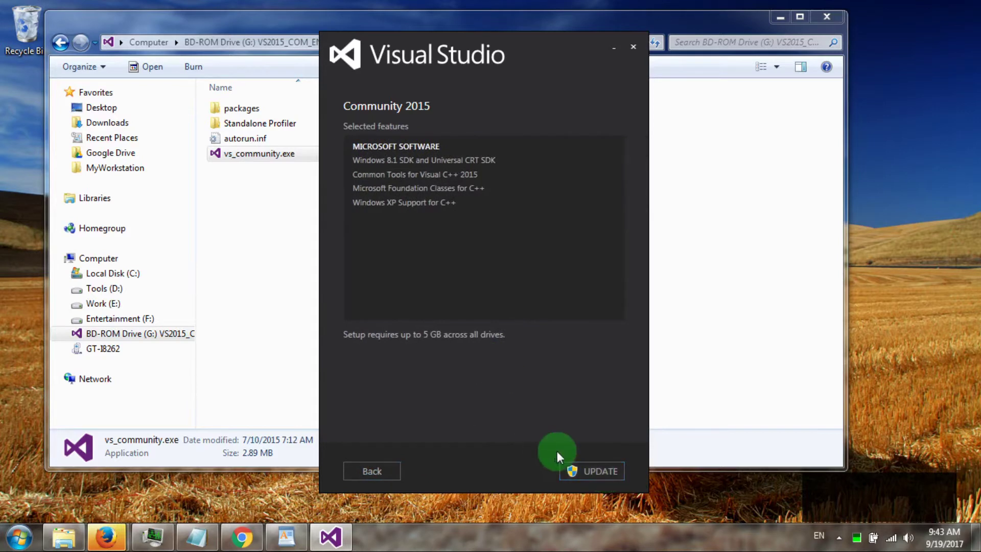
# Start the Visual C++ update, which stops on a missing or damaged setup package
pyautogui.click(597, 471)
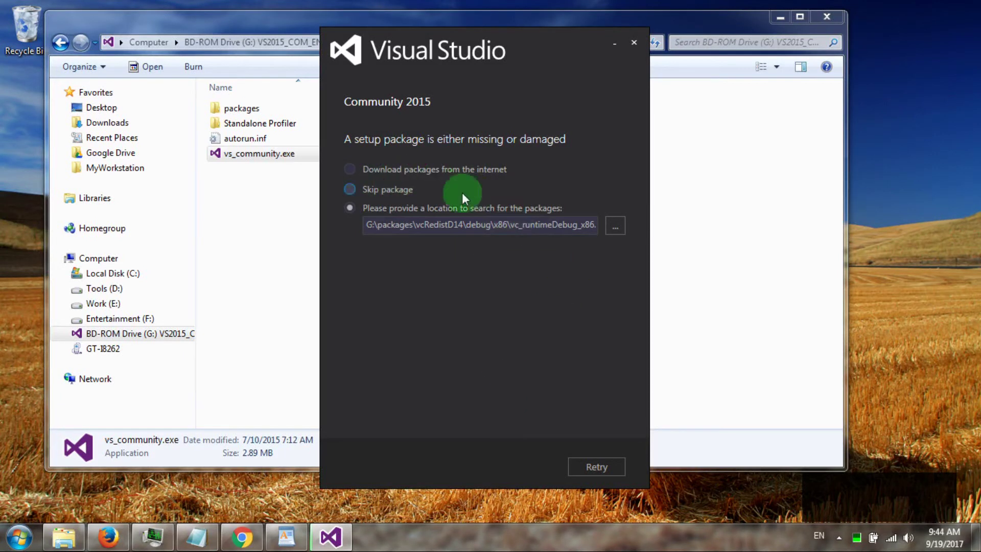
# Download the missing package from the internet, retry the install, and close the finished setup
pyautogui.click(349, 169)
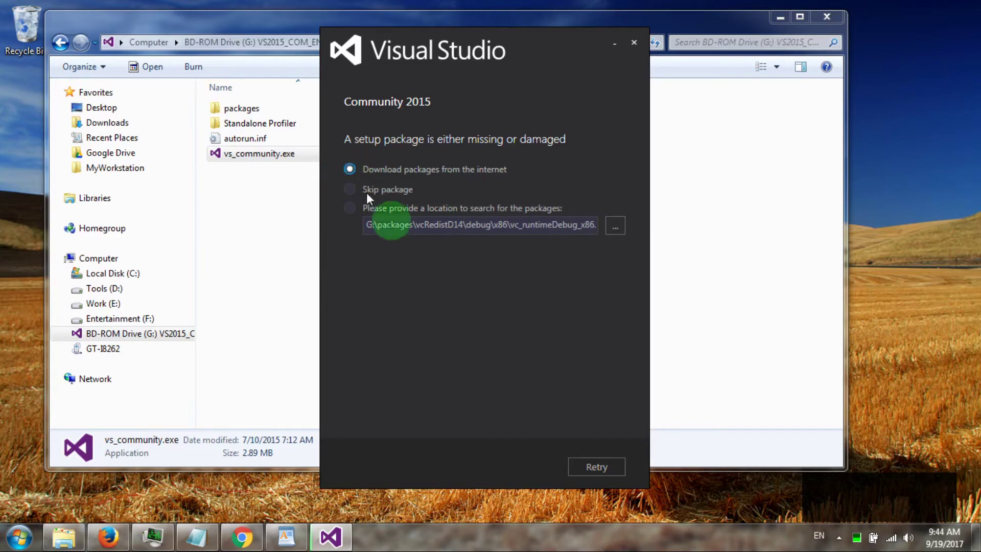
pyautogui.click(604, 466)
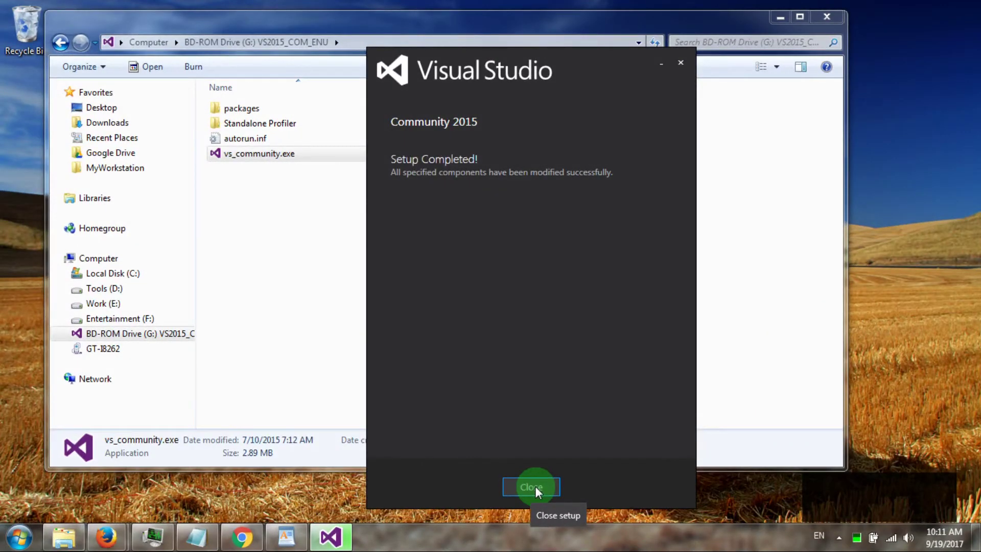
pyautogui.click(535, 486)
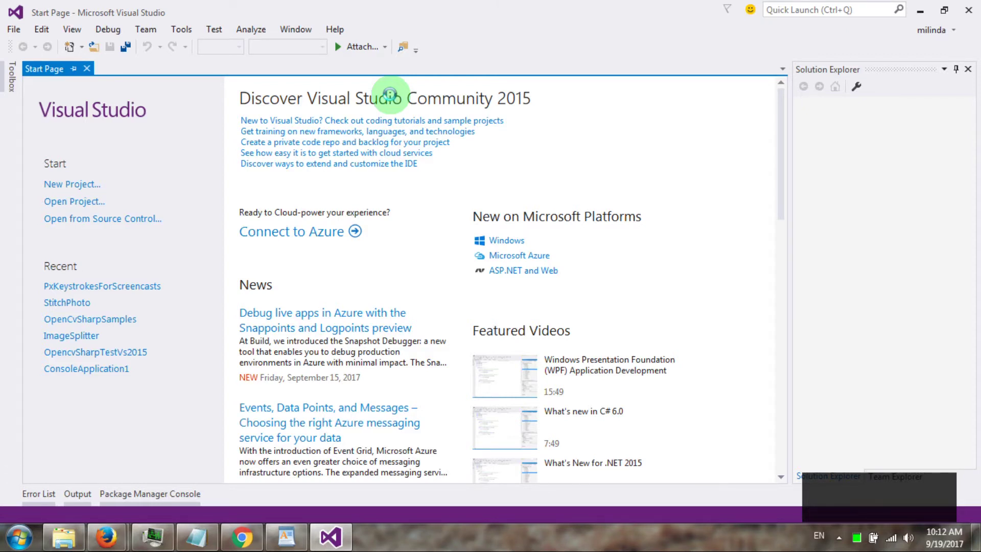
# Create a Visual C++ Win32 Console Application project named ConsoleApplication1
pyautogui.hotkey('ctrl', 'shift', 'n')
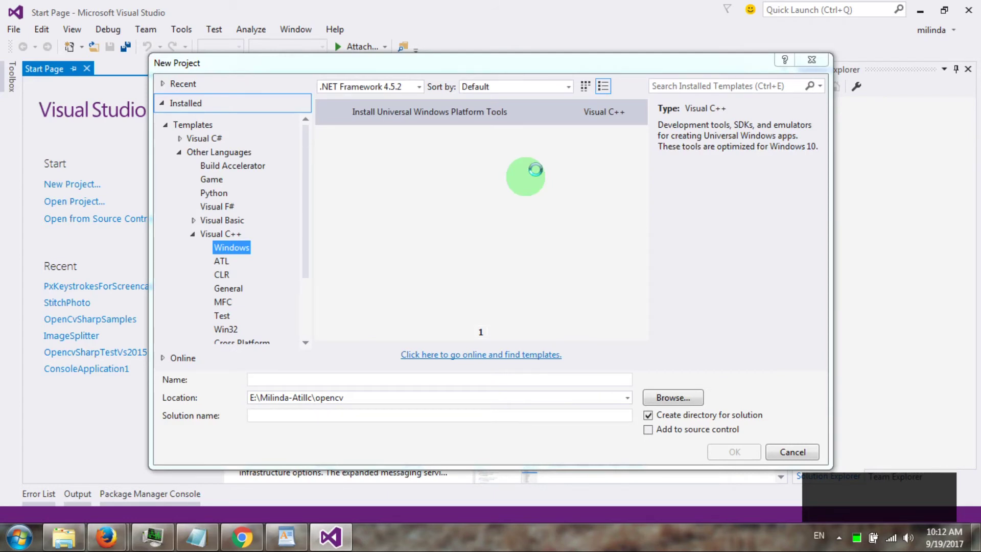
pyautogui.click(219, 234)
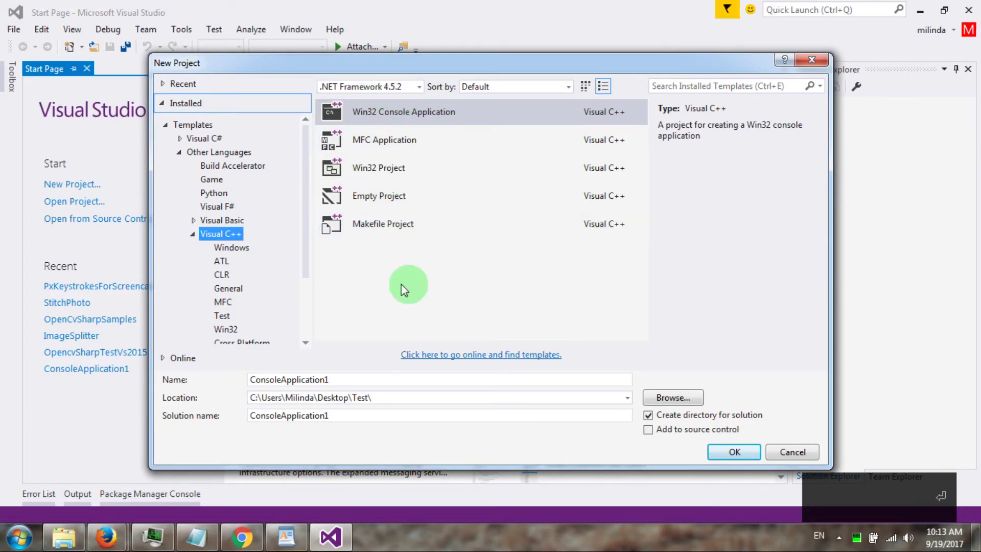
pyautogui.click(351, 379)
pyautogui.moveTo(335, 380); pyautogui.dragTo(254, 381)
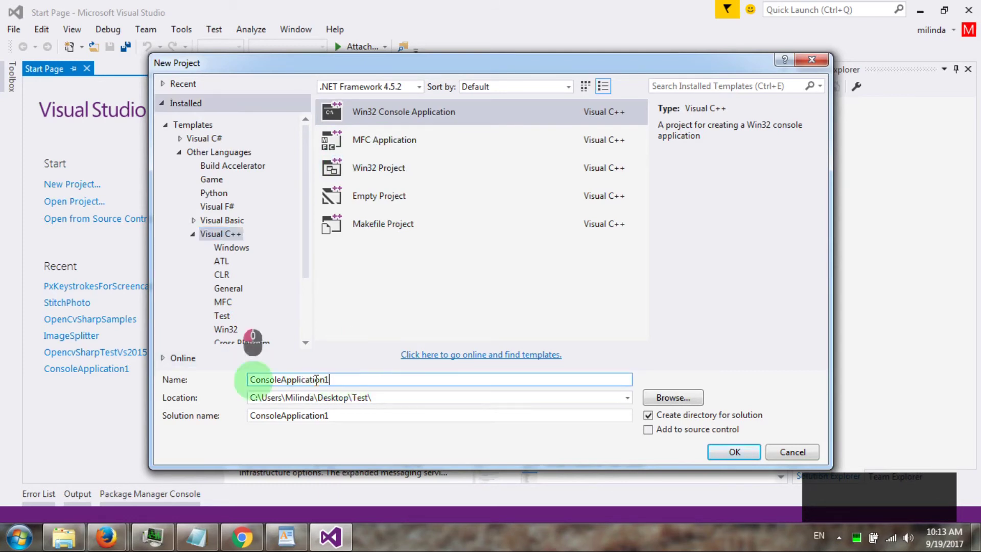
pyautogui.click(375, 382)
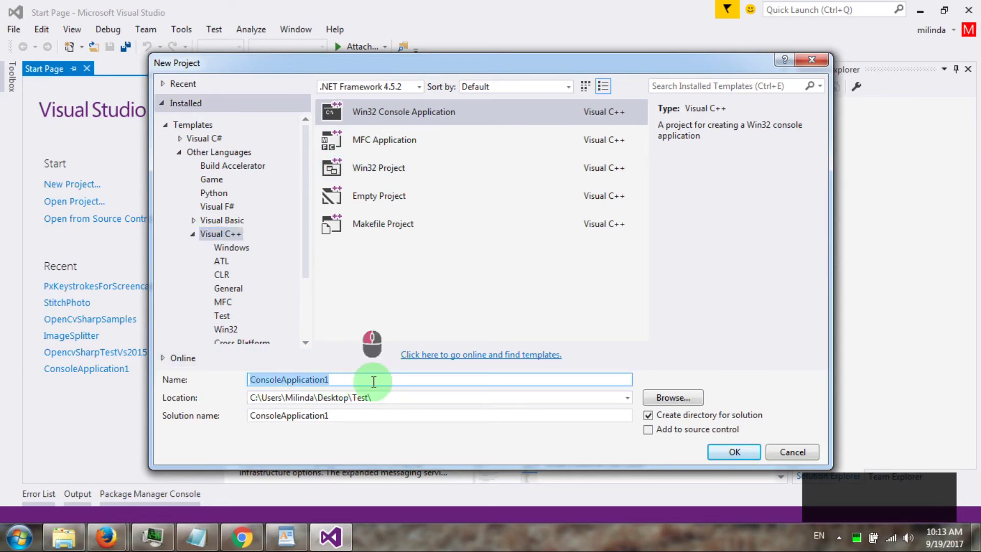
pyautogui.click(387, 113)
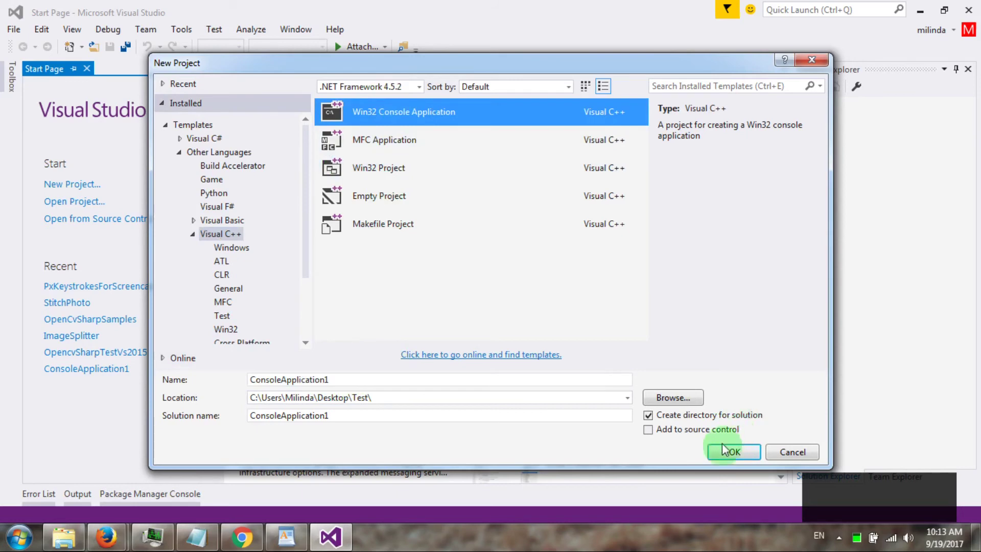
pyautogui.click(736, 453)
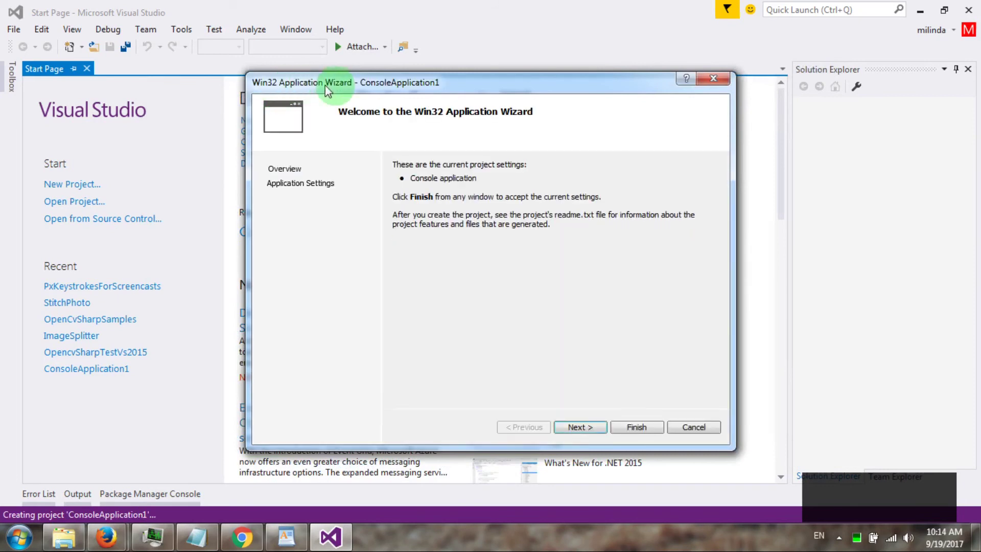
# Accept the Win32 Application Wizard settings and finish generating ConsoleApplication1
pyautogui.click(580, 427)
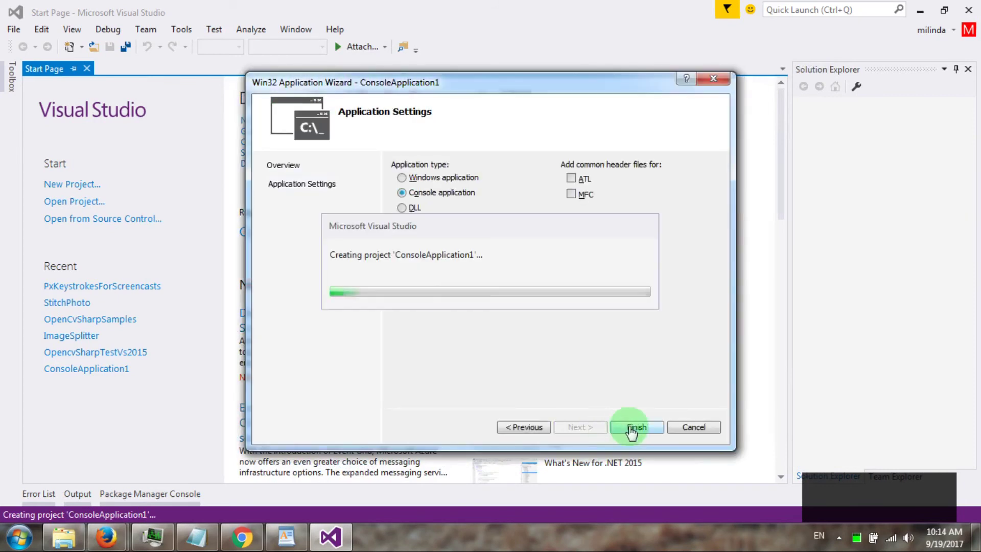
pyautogui.click(623, 427)
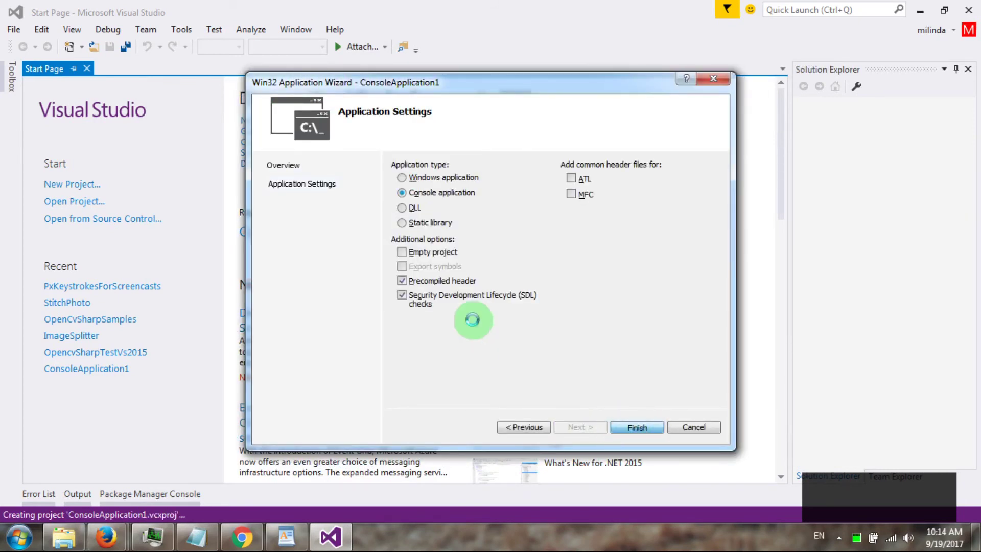